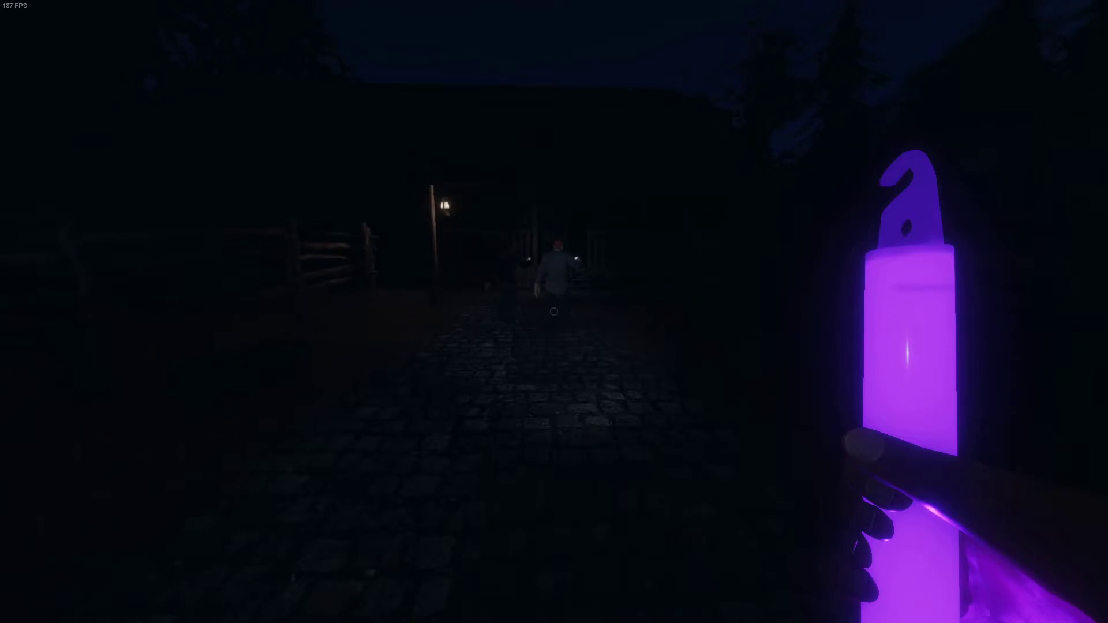
key(w)
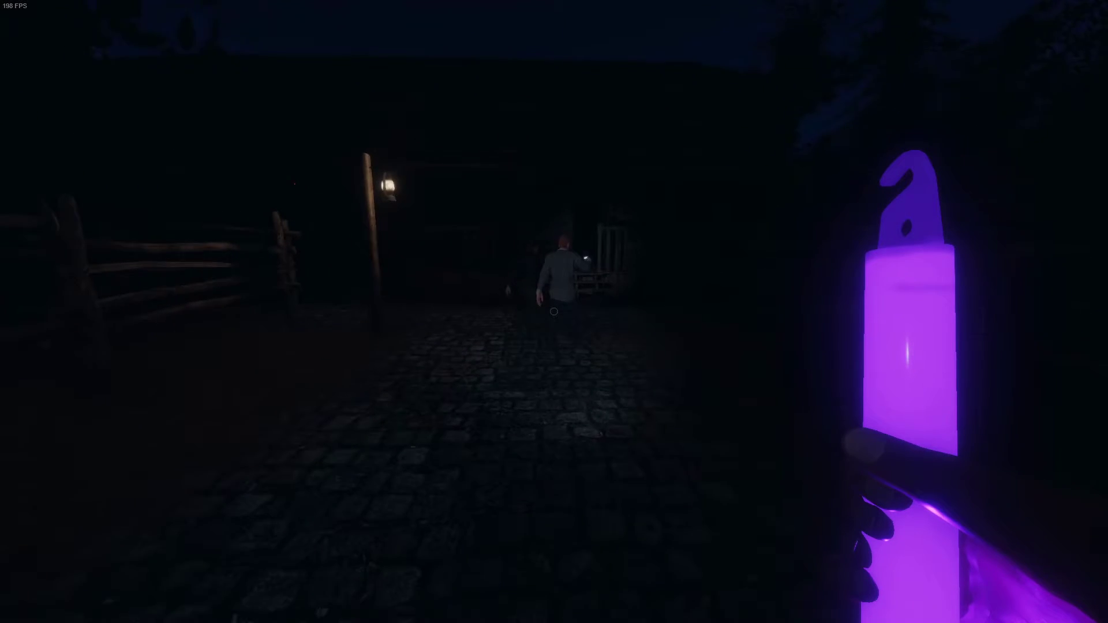
key(w)
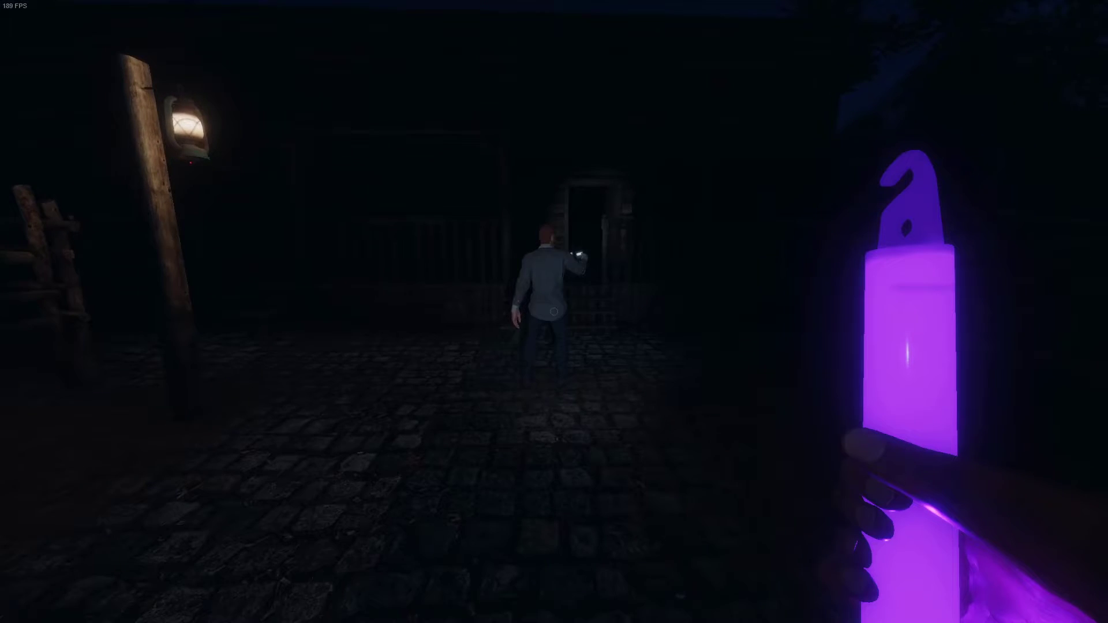
key(w)
key(w)
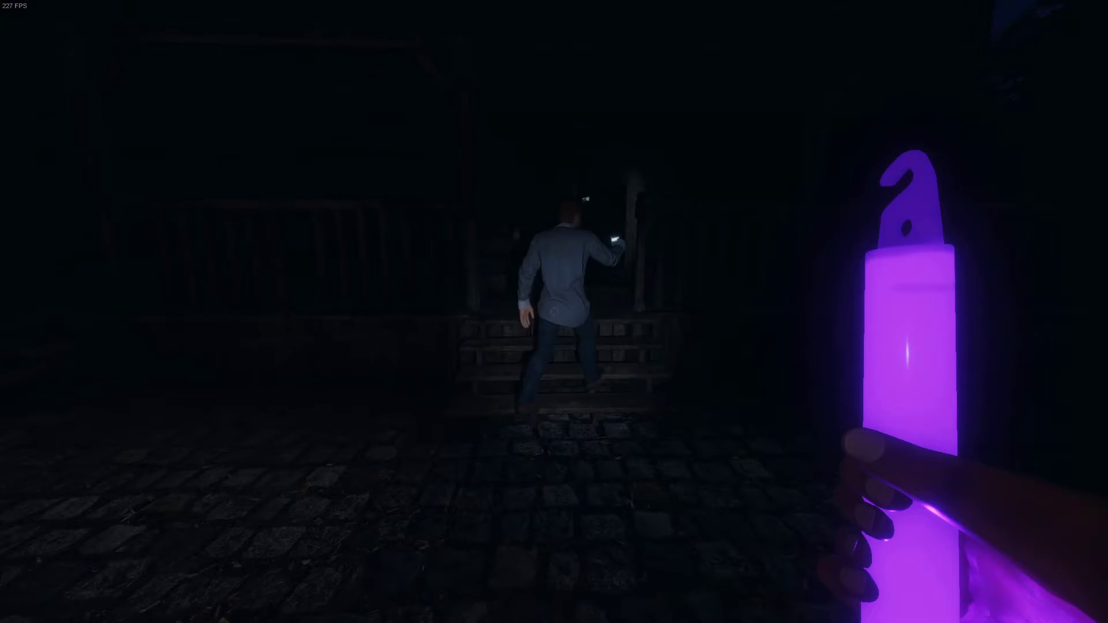
key(w)
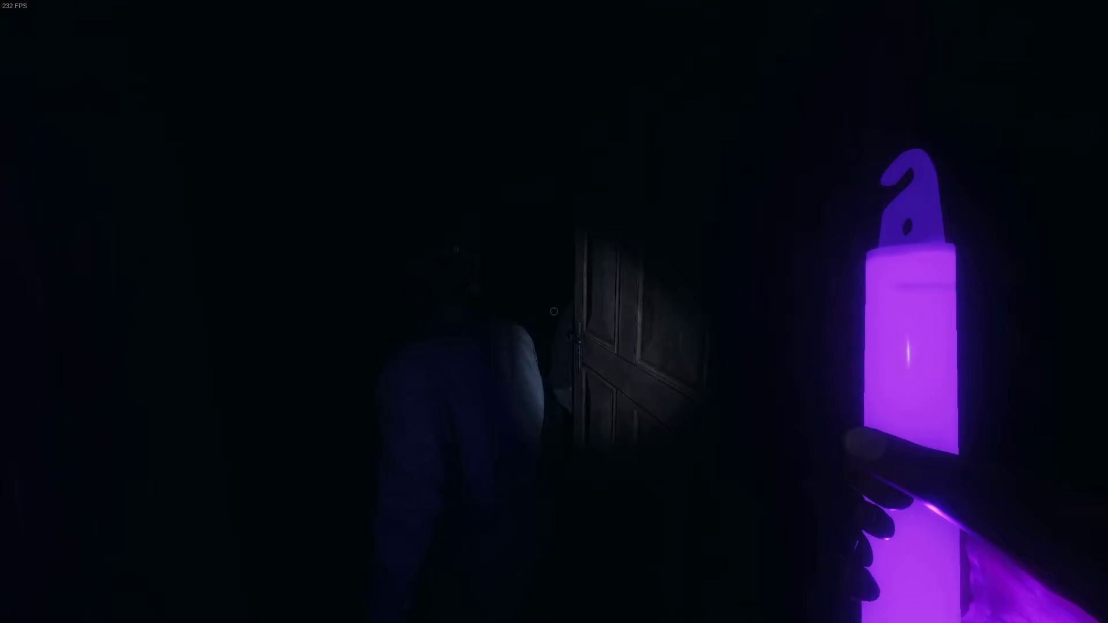
key(w)
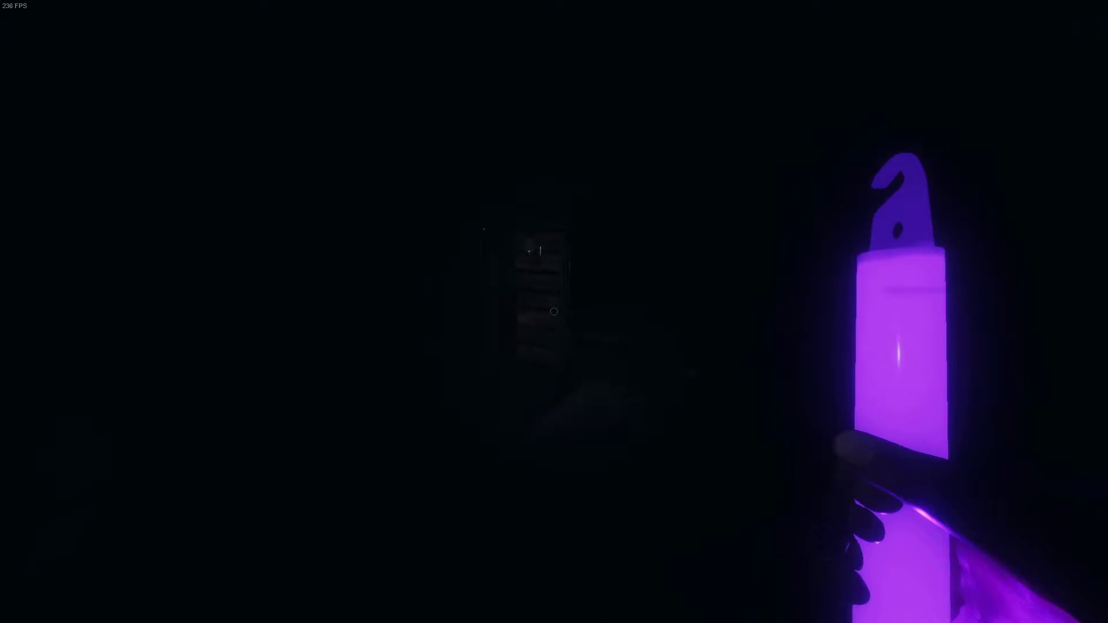
key(w)
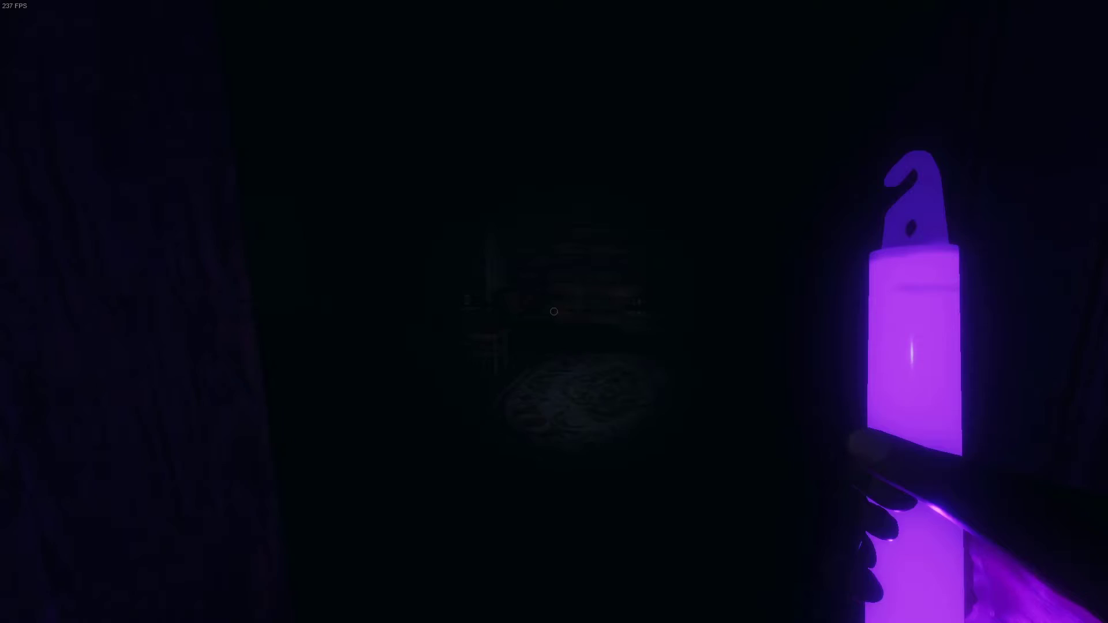
key(w)
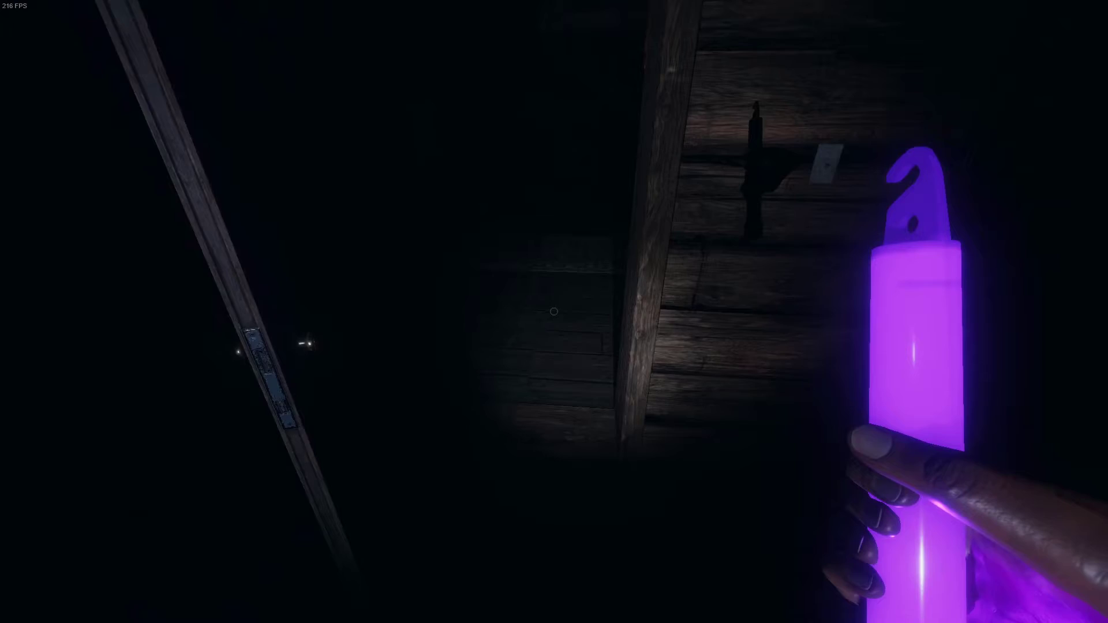
key(w)
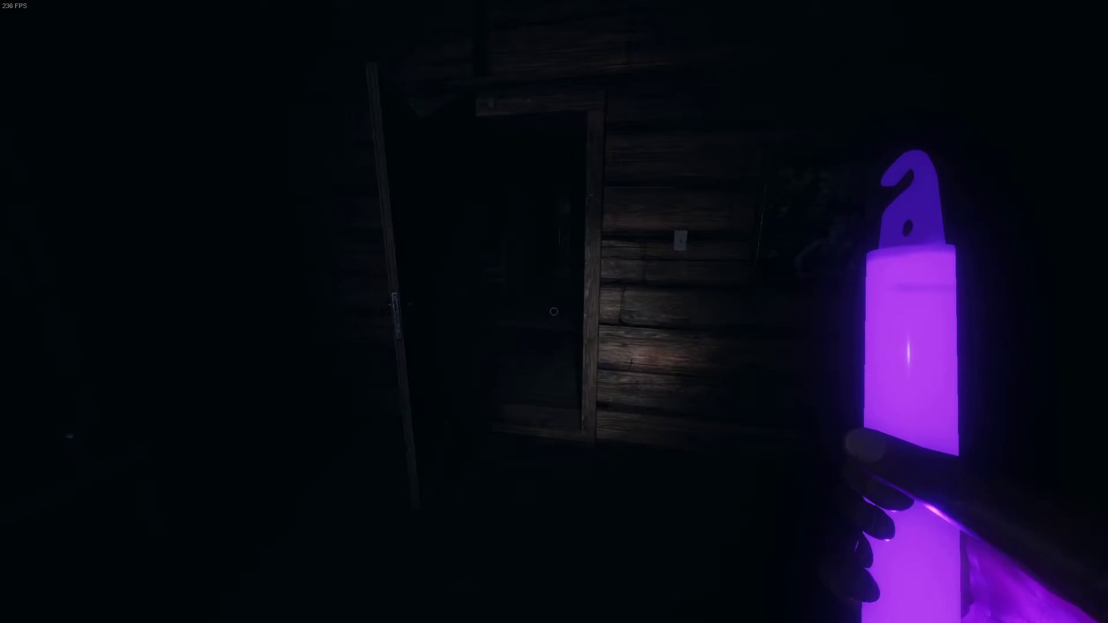
key(w)
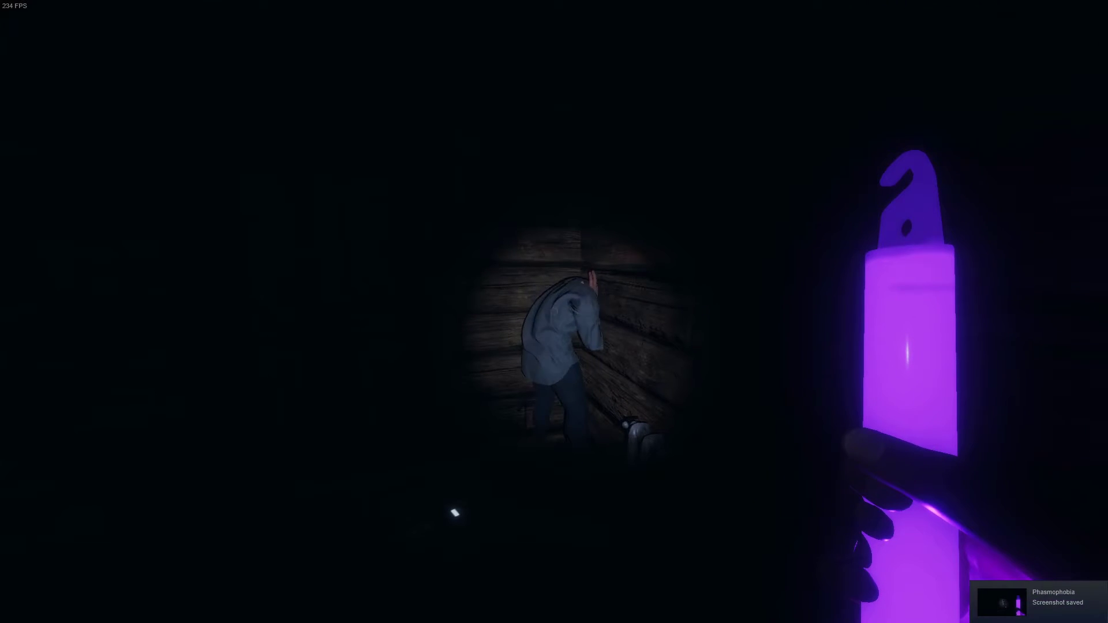
key(w)
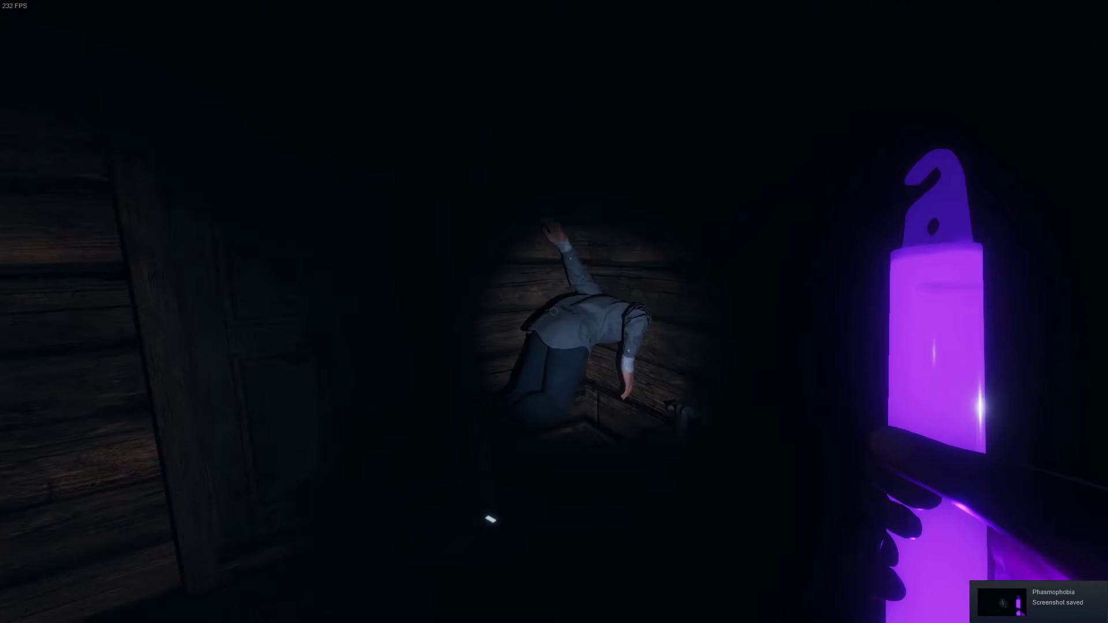
key(F12)
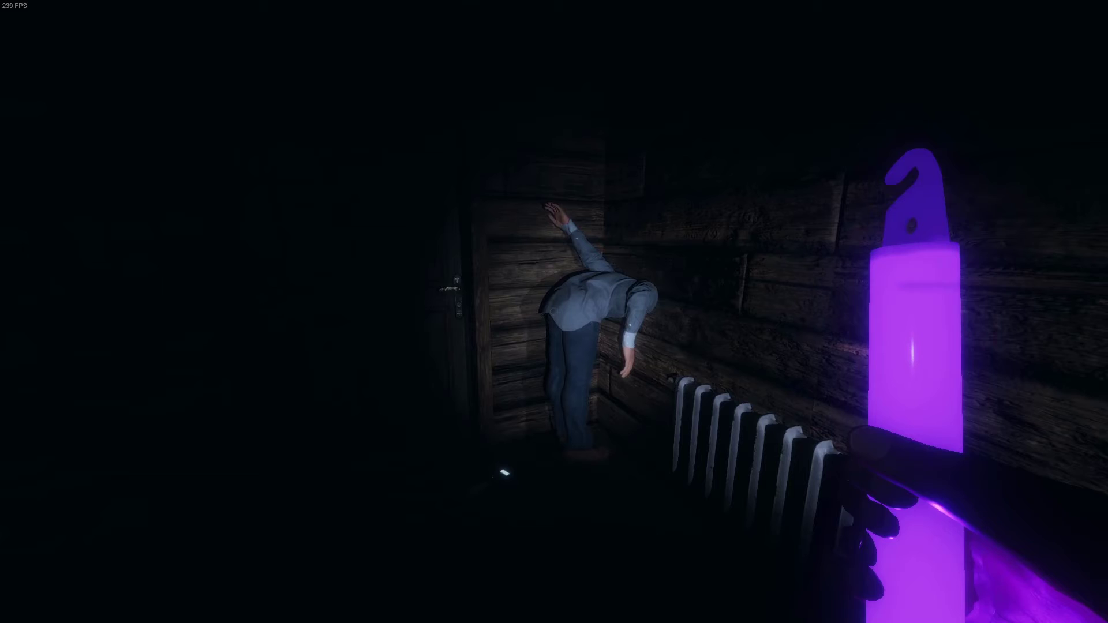
key(s)
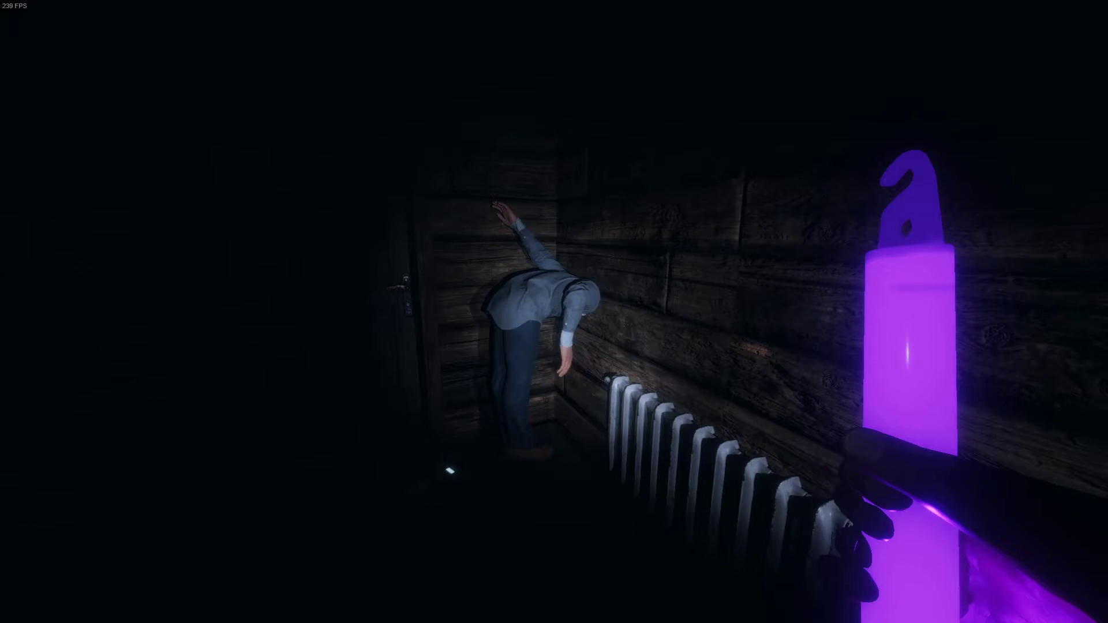